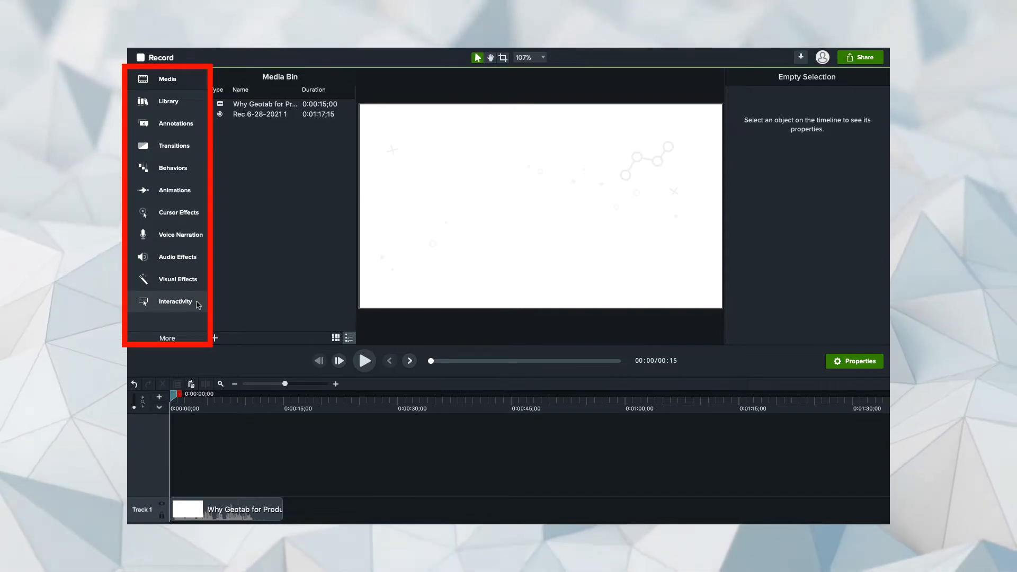
- Add a quiz to the timeline and nudge its Quiz 6 marker slightly later
click(182, 303)
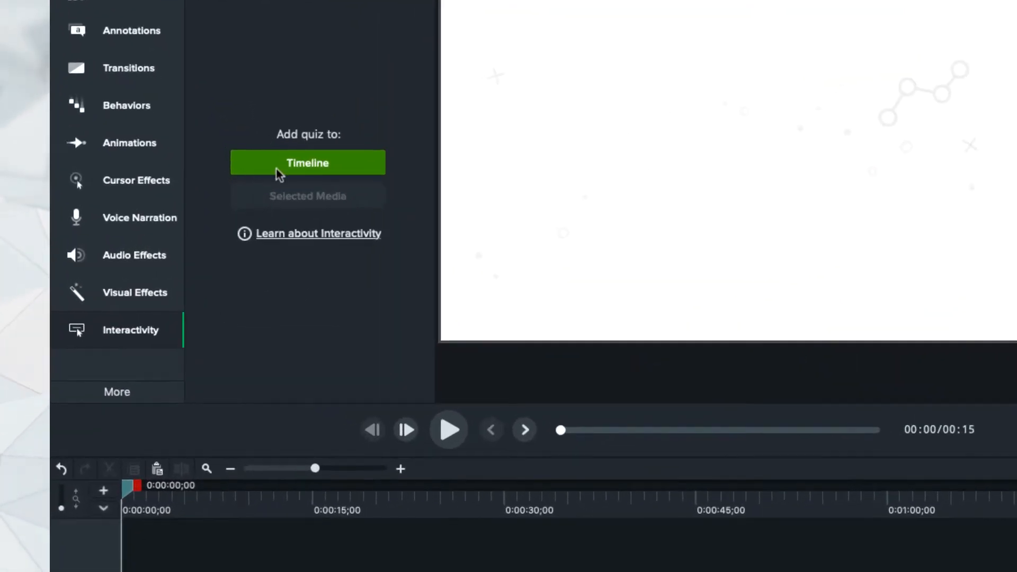
click(262, 205)
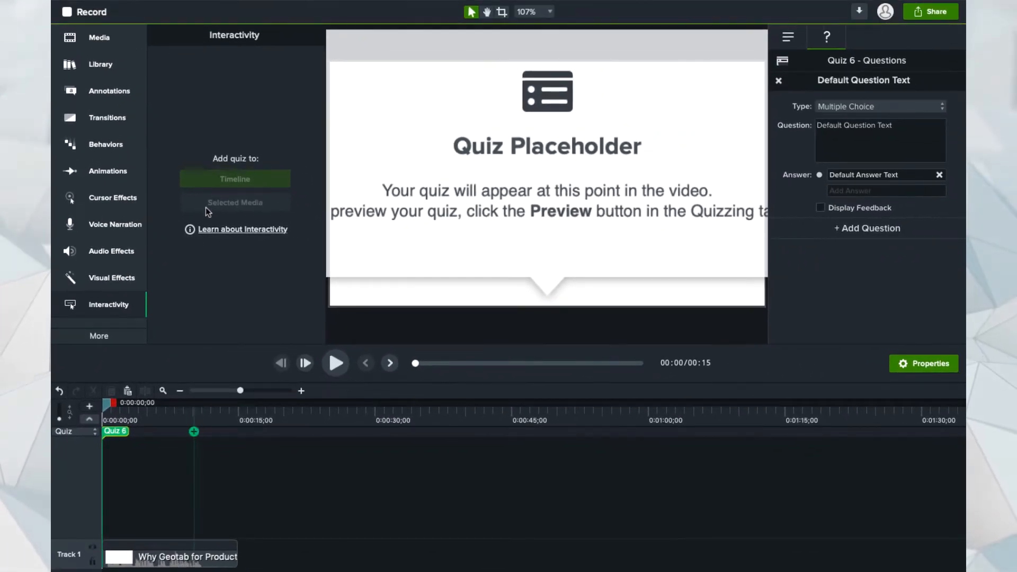
mouse_move(122, 433)
mouse_down()
mouse_move(203, 434)
mouse_move(132, 433)
mouse_up()
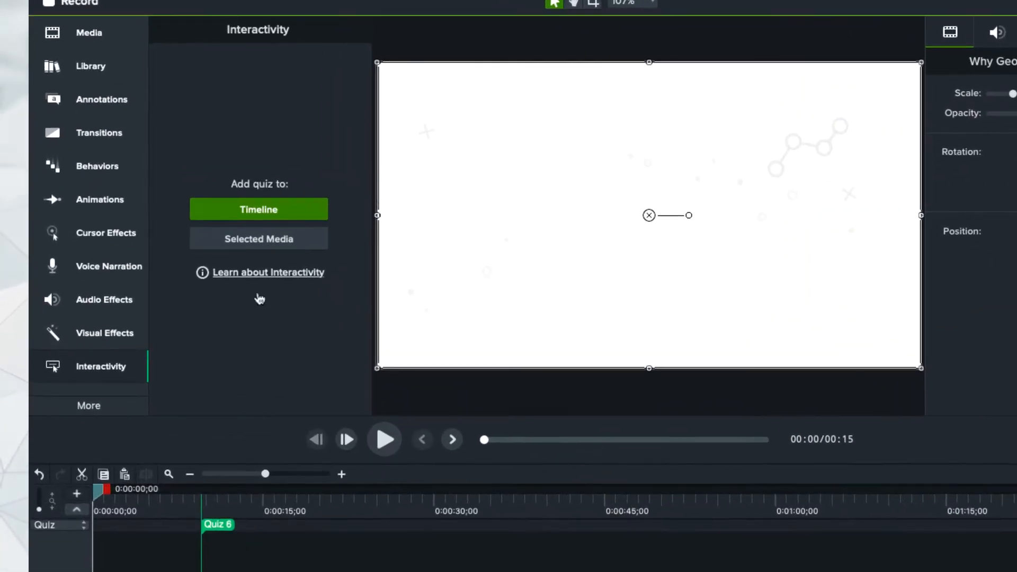
- Attach a quiz to the clip, move the clip to Track 2, and add Quiz 8 and Quiz 9 later in it
click(258, 239)
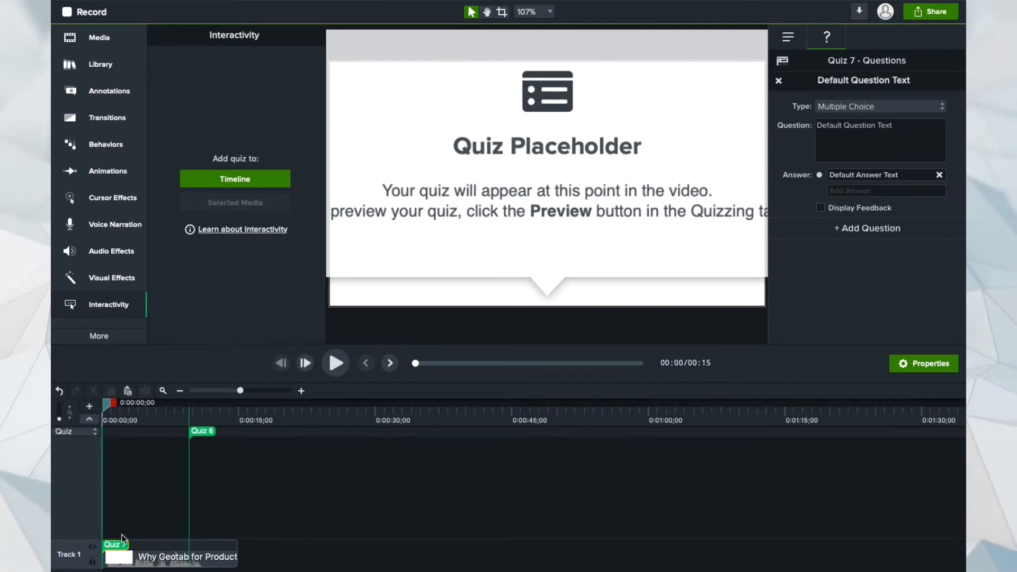
mouse_move(157, 553)
mouse_down()
mouse_move(165, 522)
mouse_move(205, 514)
mouse_move(278, 519)
mouse_move(185, 519)
mouse_move(347, 522)
mouse_move(203, 535)
mouse_up()
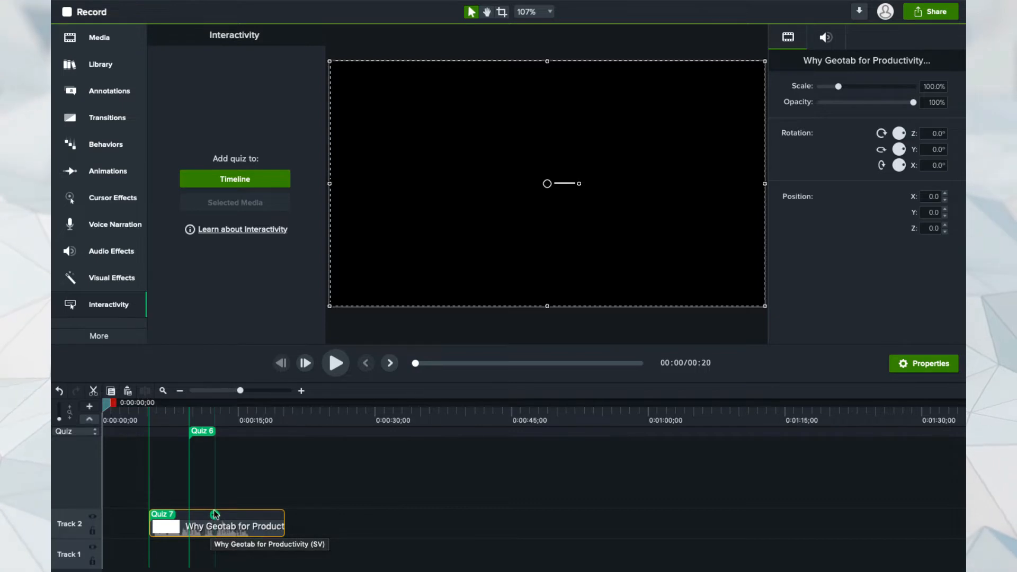
click(215, 514)
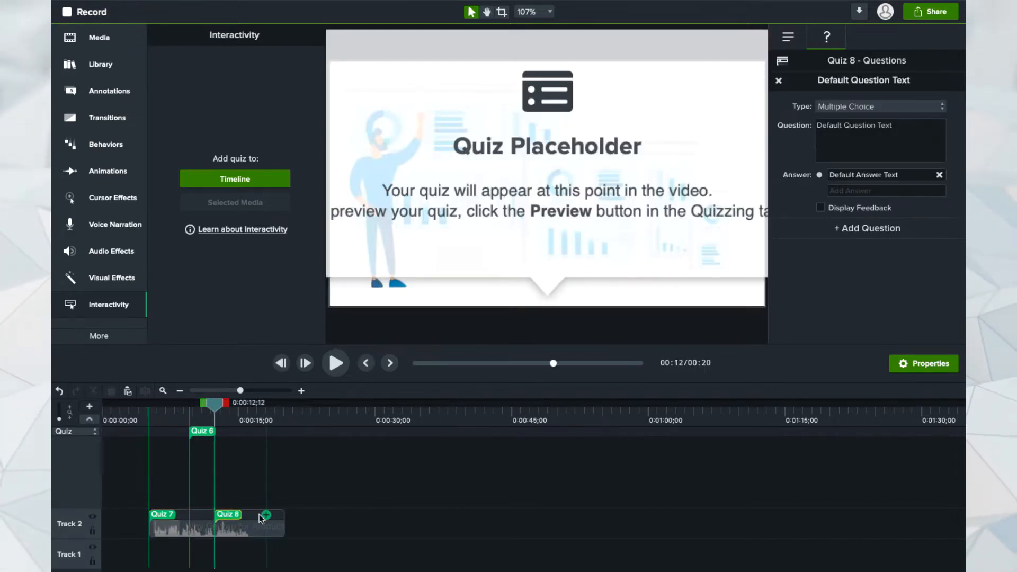
click(259, 515)
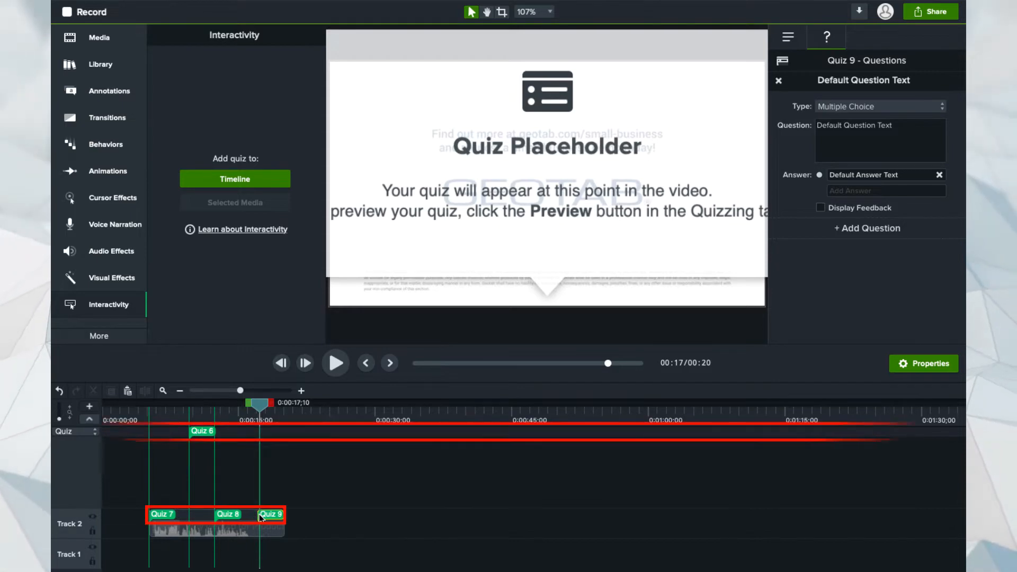
click(260, 518)
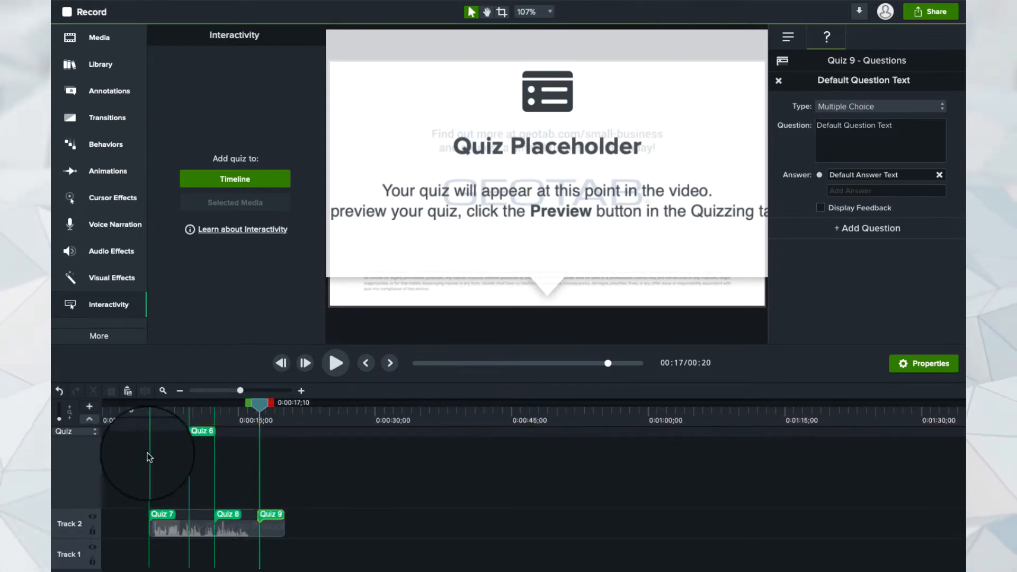
click(88, 421)
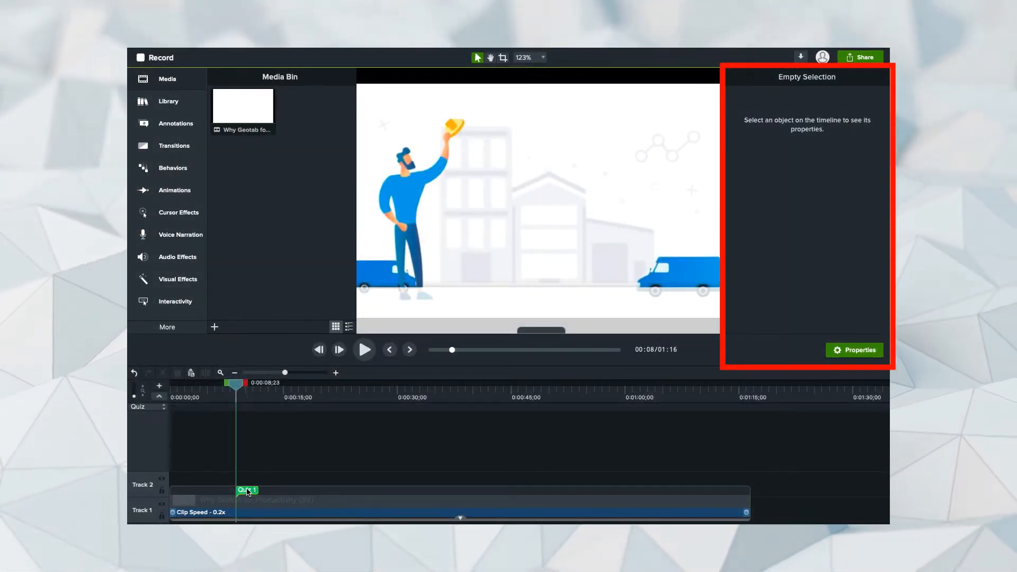
- Select the Quiz 1 marker, check its Options settings, and go back to its Questions
click(247, 491)
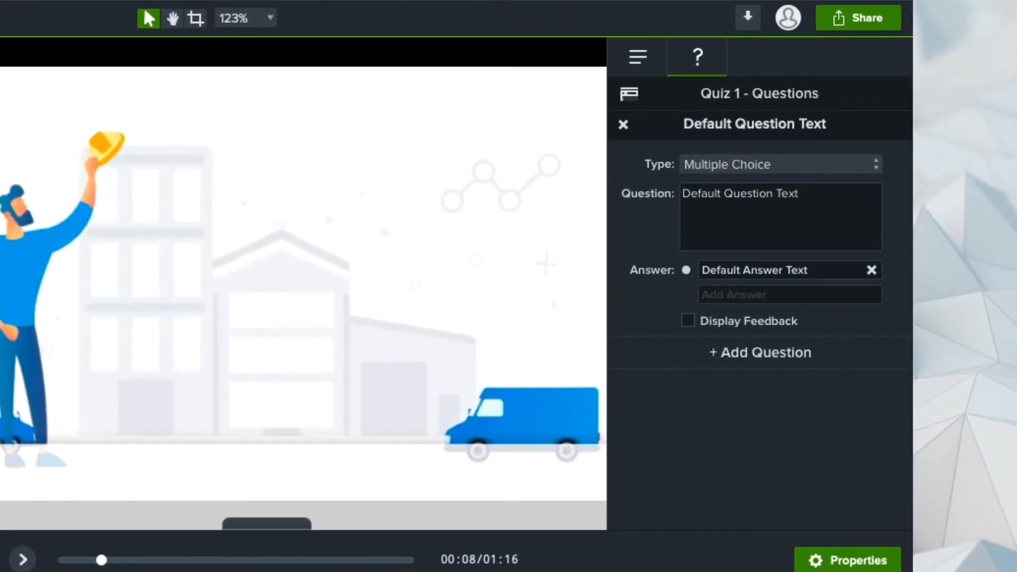
click(634, 65)
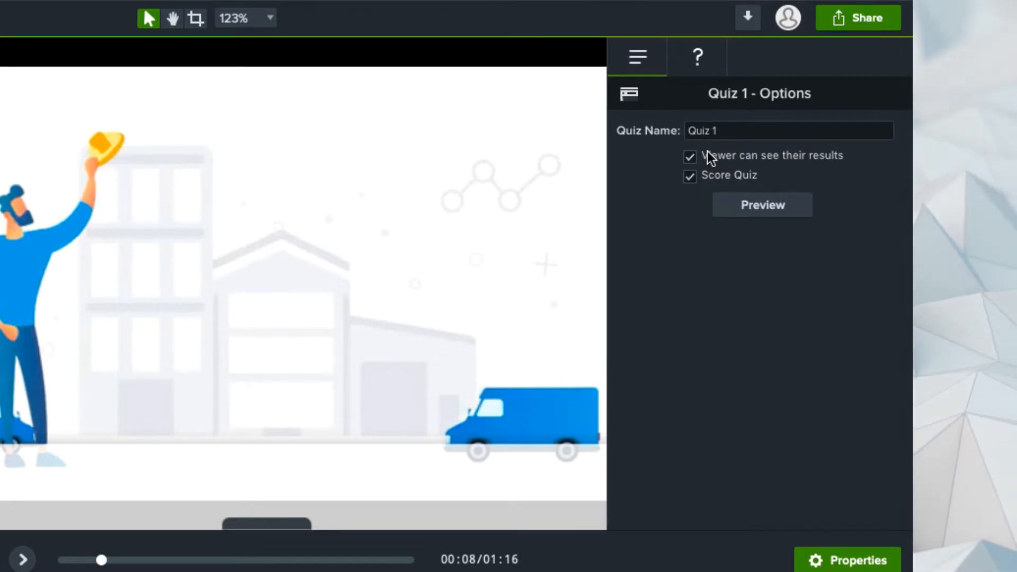
click(679, 59)
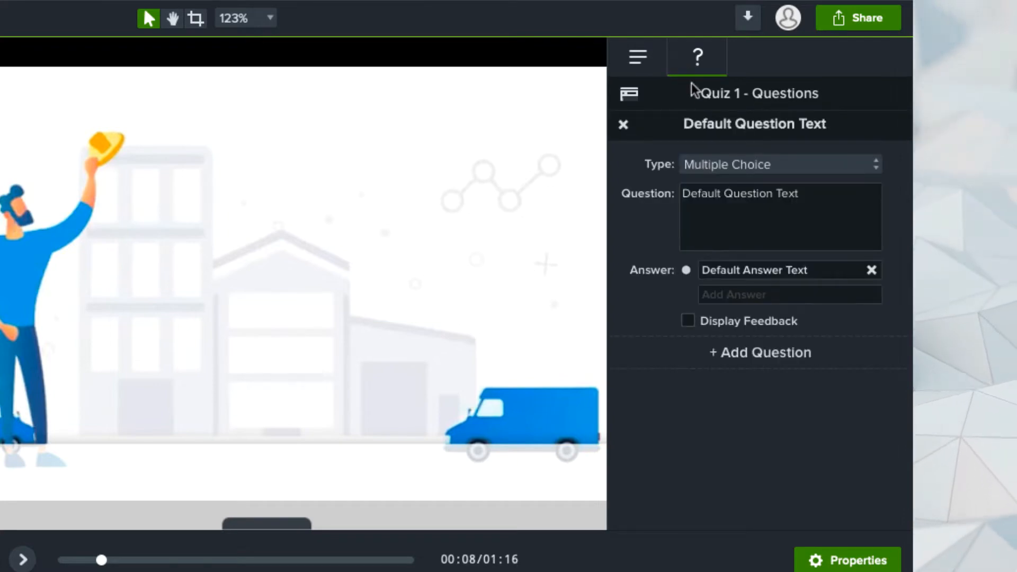
- Write the multiple-choice question 'Should you hire me?' with answers No and Definetly Yes!, marking Definetly Yes! correct
click(739, 166)
key(Down)
key(Down)
key(Down)
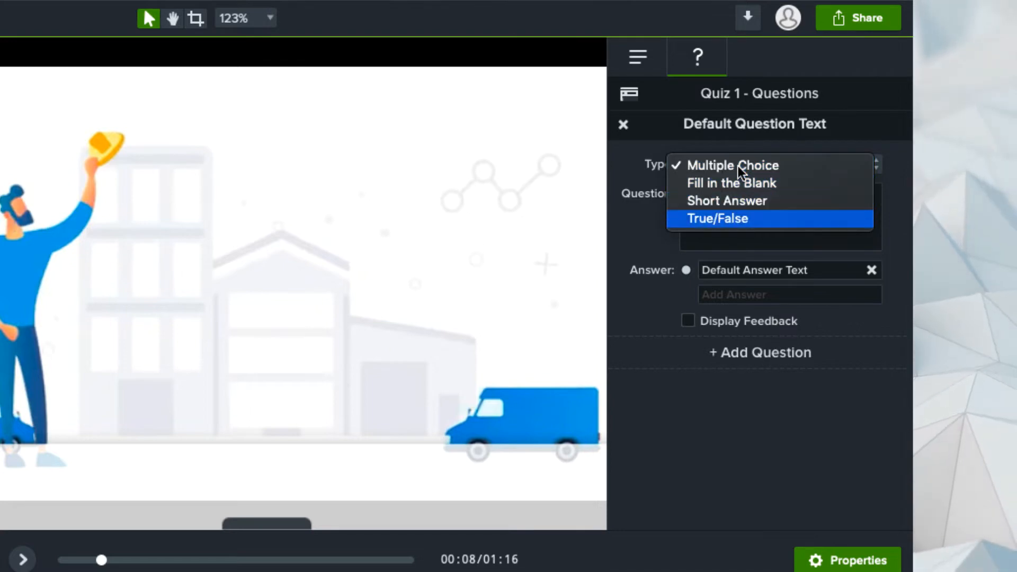
click(644, 228)
text(Should you)
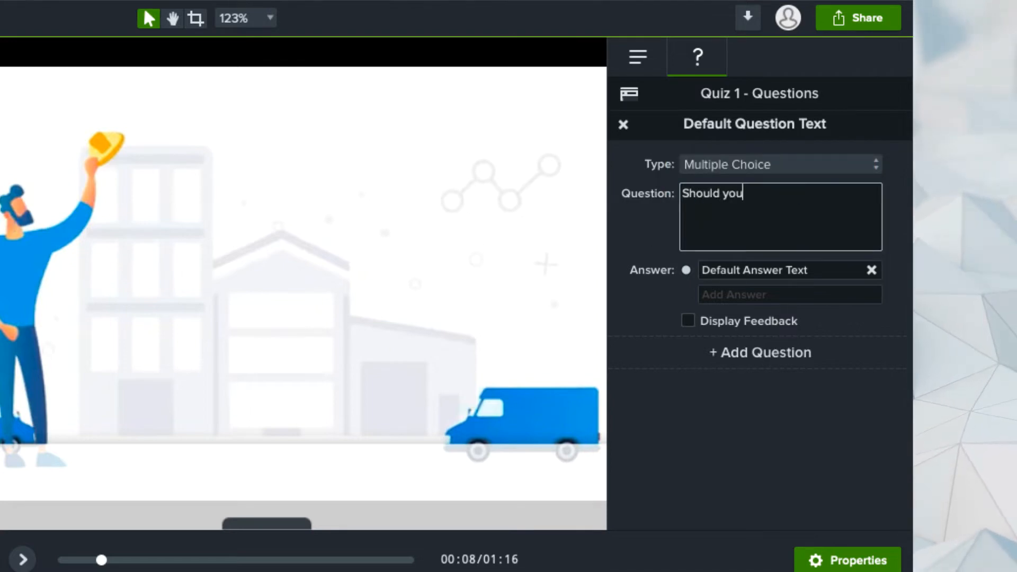
click(741, 296)
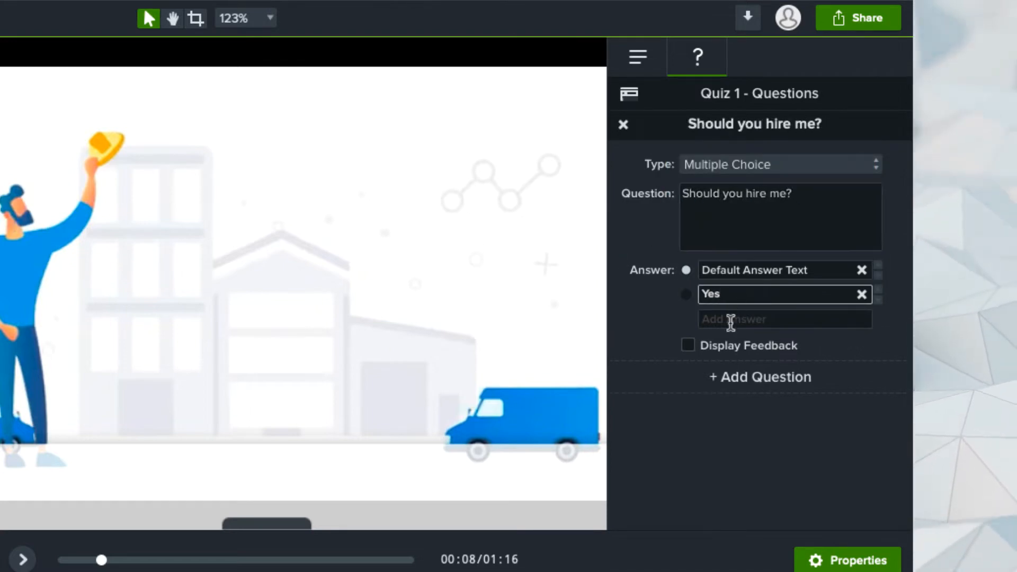
click(731, 322)
text(No)
click(723, 343)
text(Definetly Y)
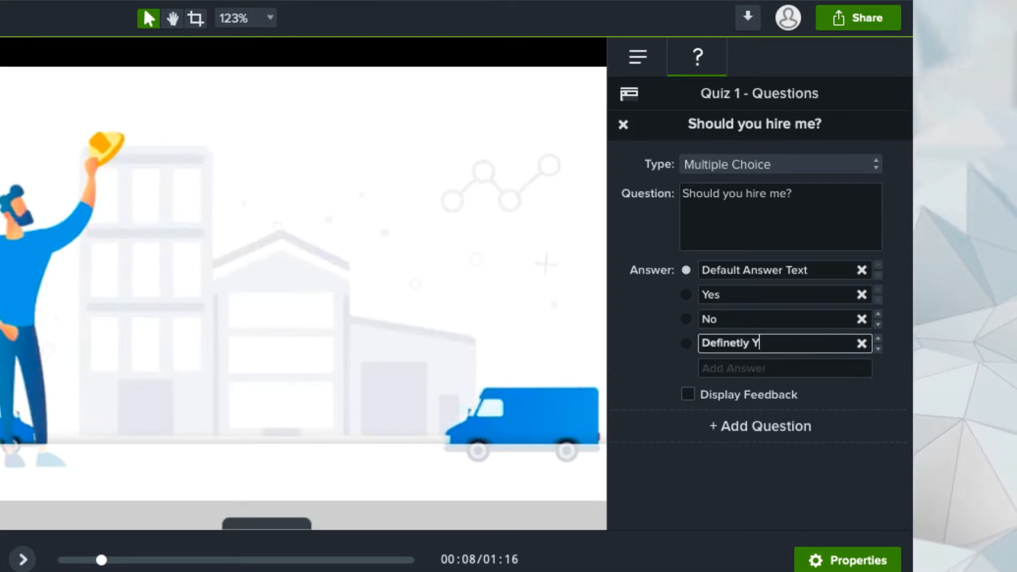
text(es!)
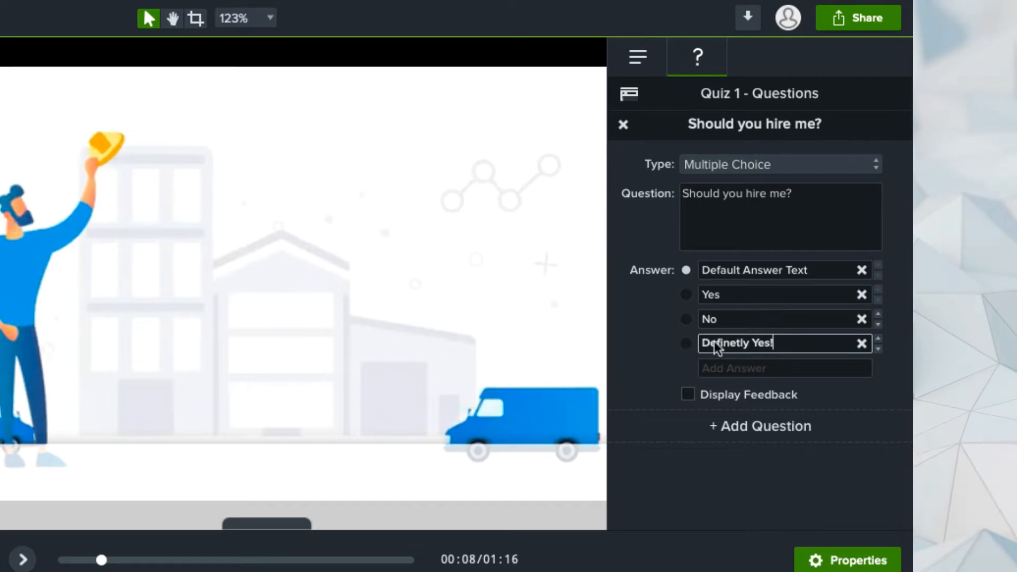
click(686, 342)
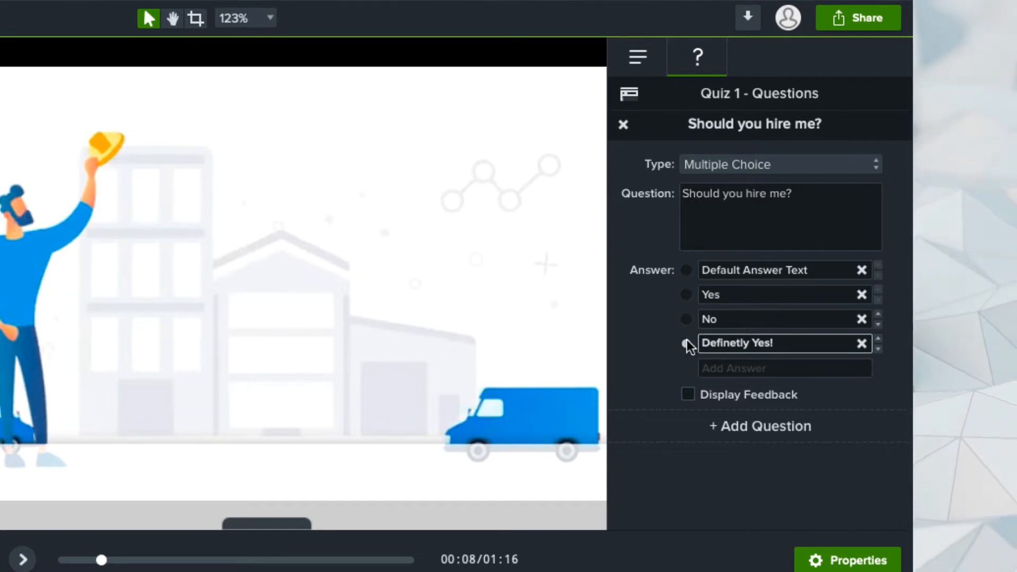
- Turn on answer feedback, send incorrect answers to a URL, and add a second question
click(688, 395)
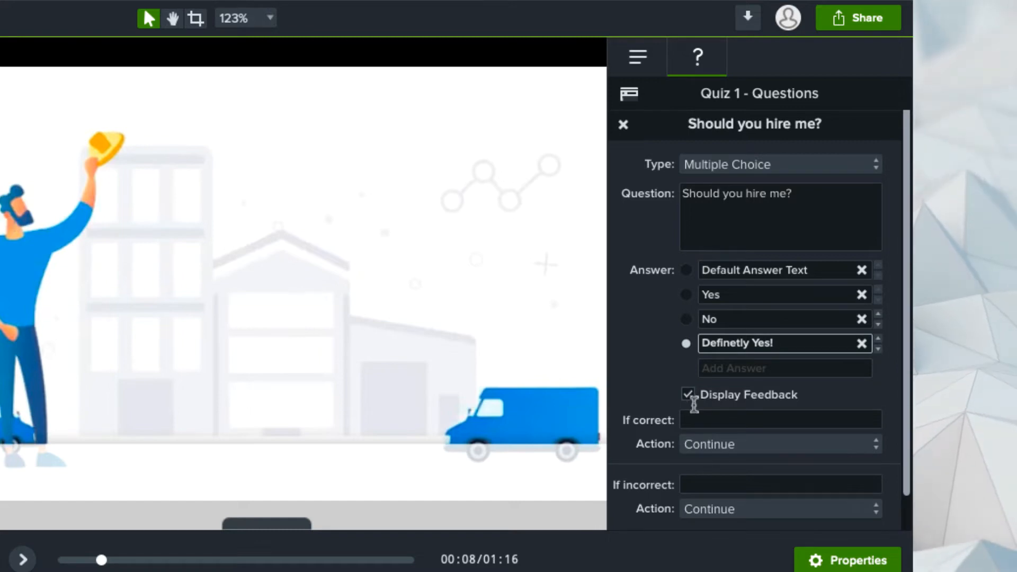
click(696, 416)
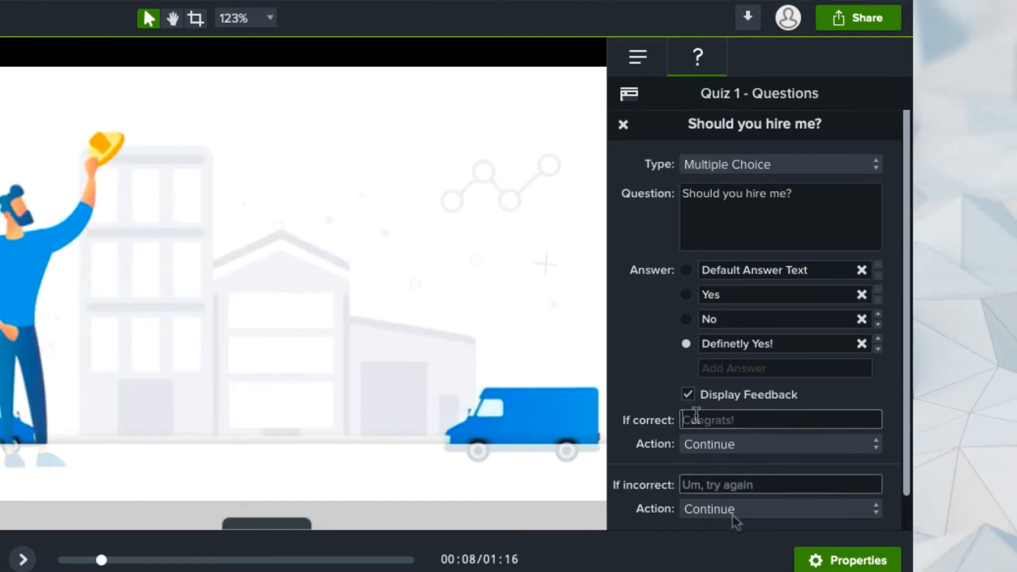
click(733, 513)
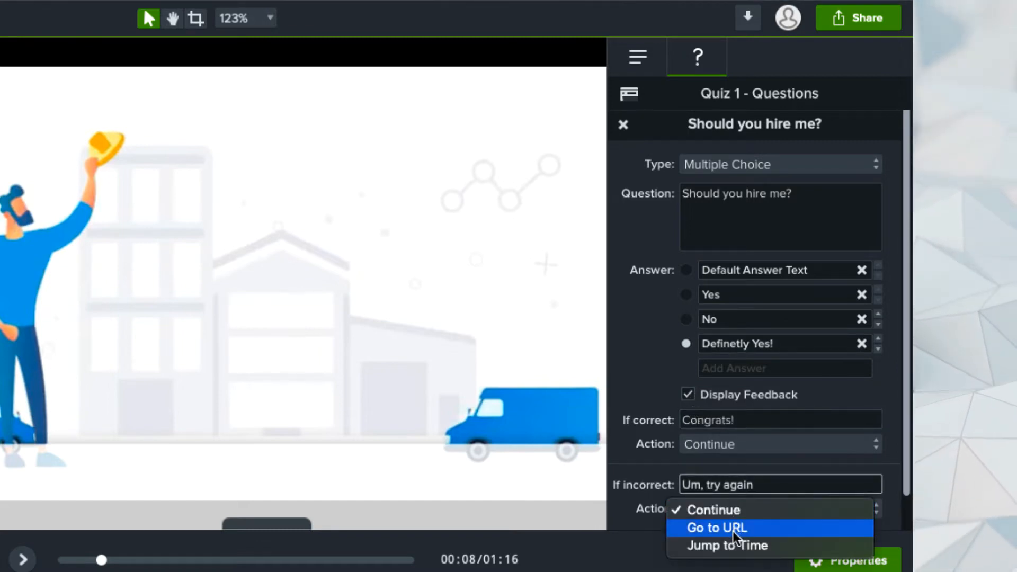
click(732, 529)
scroll(733, 531, down, 1)
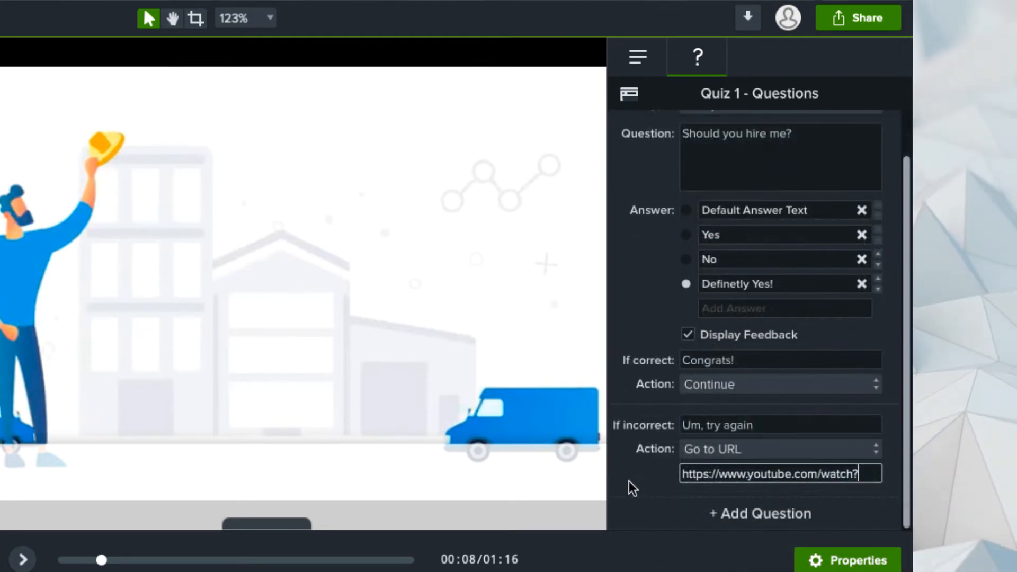
click(714, 515)
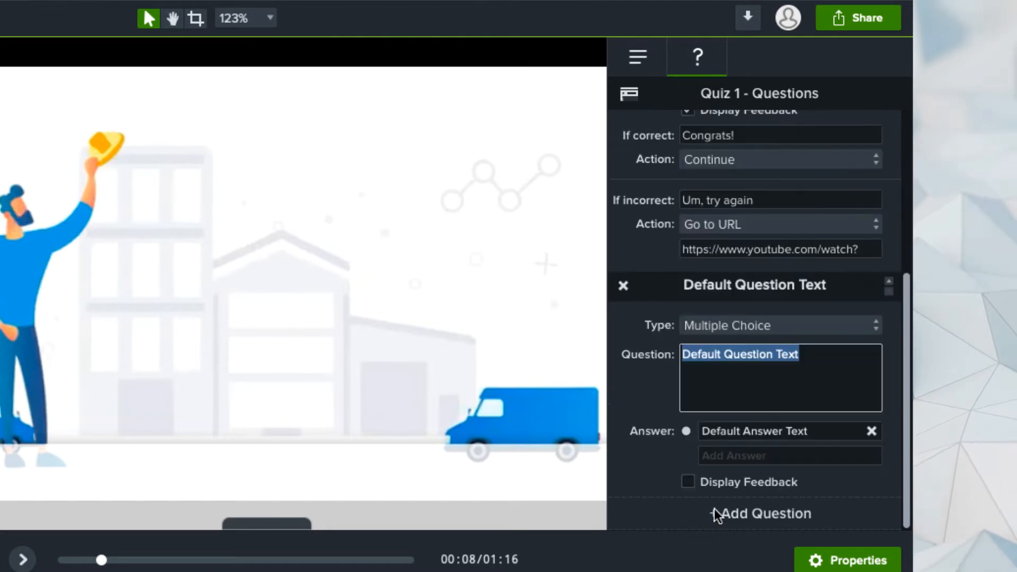
- Make the second question Short Answer asking 'Meaning of life?' and preview the quiz
click(715, 328)
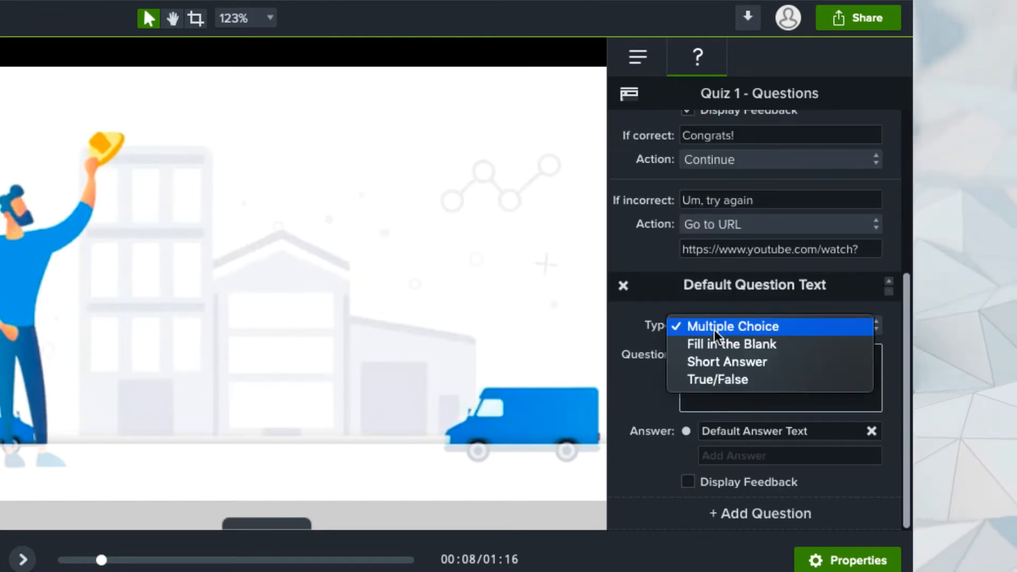
click(719, 362)
triple_click(700, 430)
text(M)
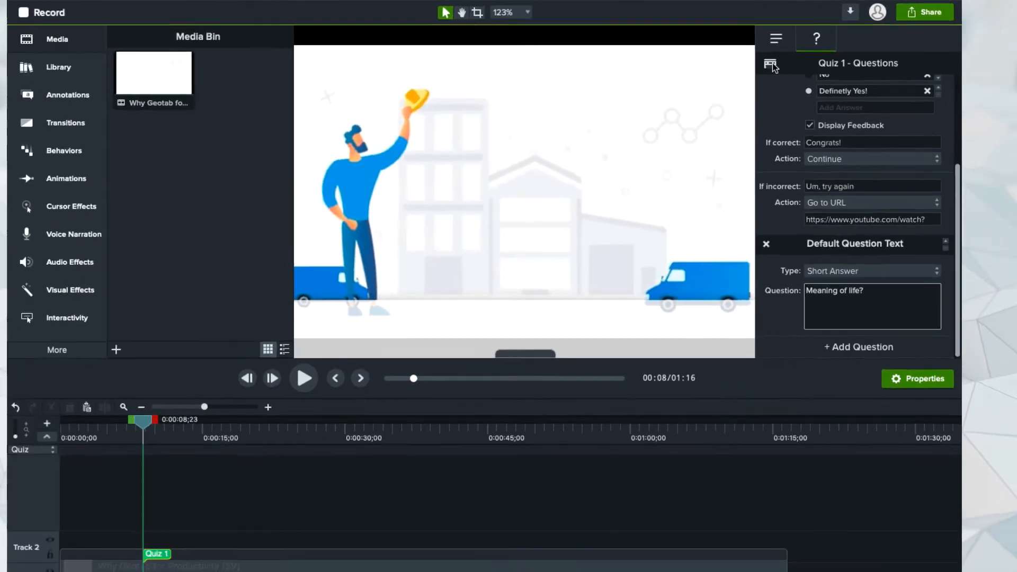
click(630, 94)
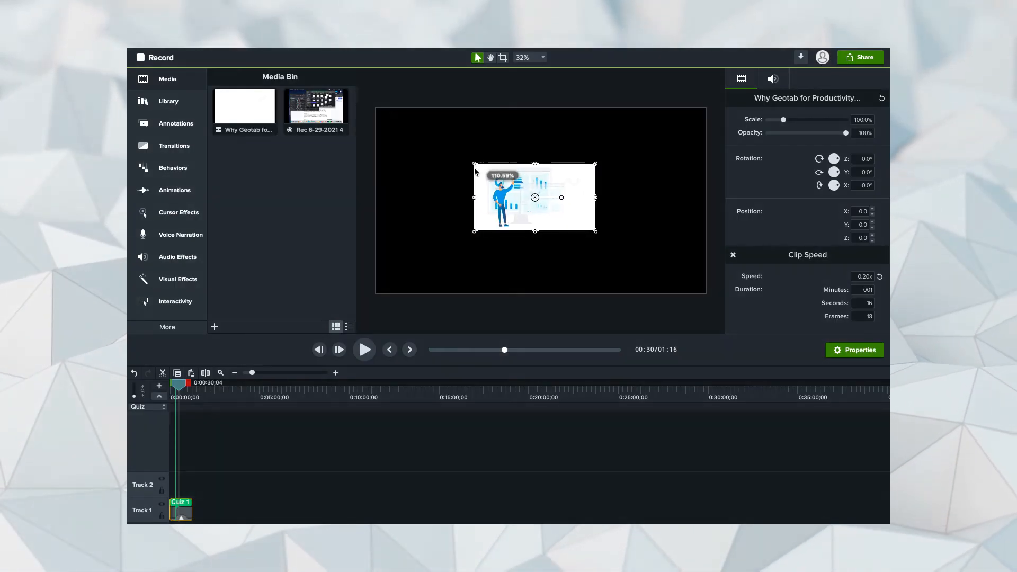
- Enlarge the clip on the canvas, select the quiz marker, and show the Share destinations list
drag(599, 233, 703, 290)
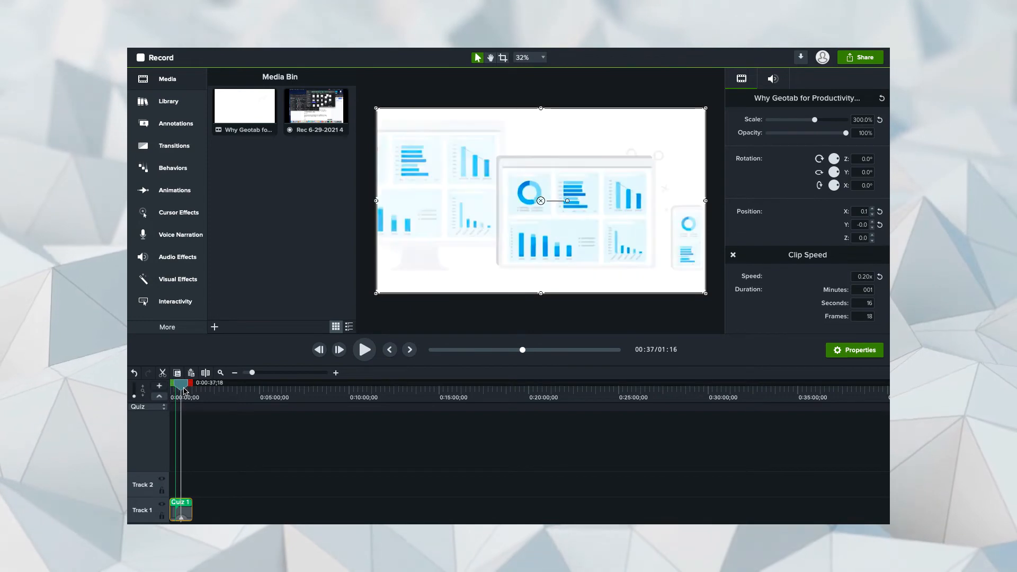
click(239, 453)
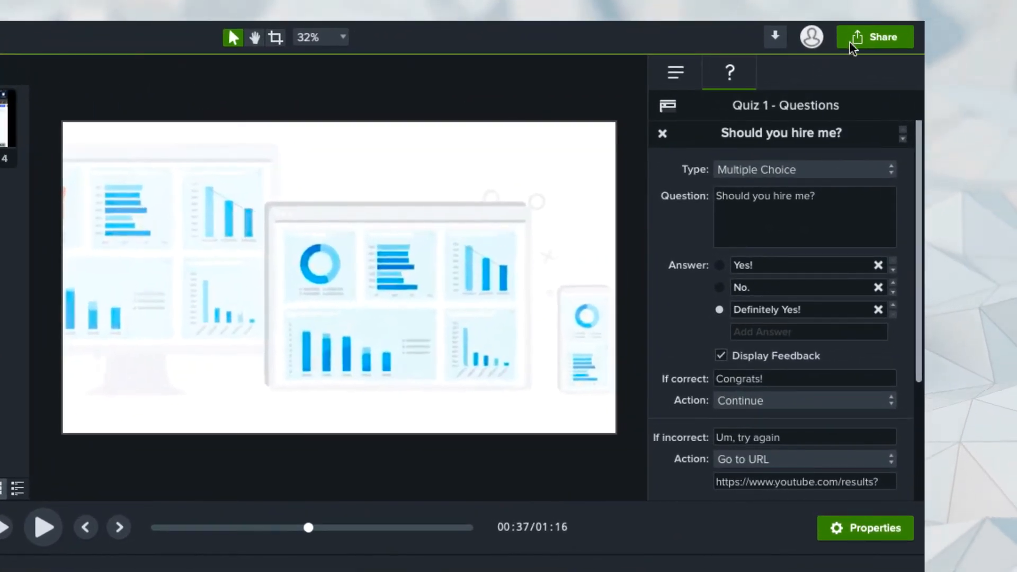
click(854, 43)
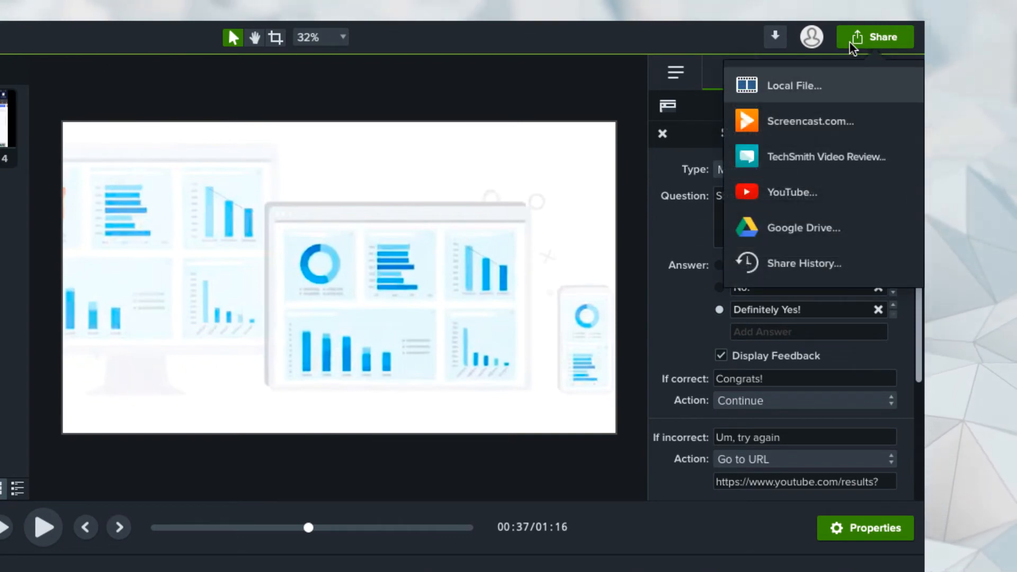
- Set a local MP4 export named 'Quiz test' as a 1920×1080 web page with the quiz included
click(798, 88)
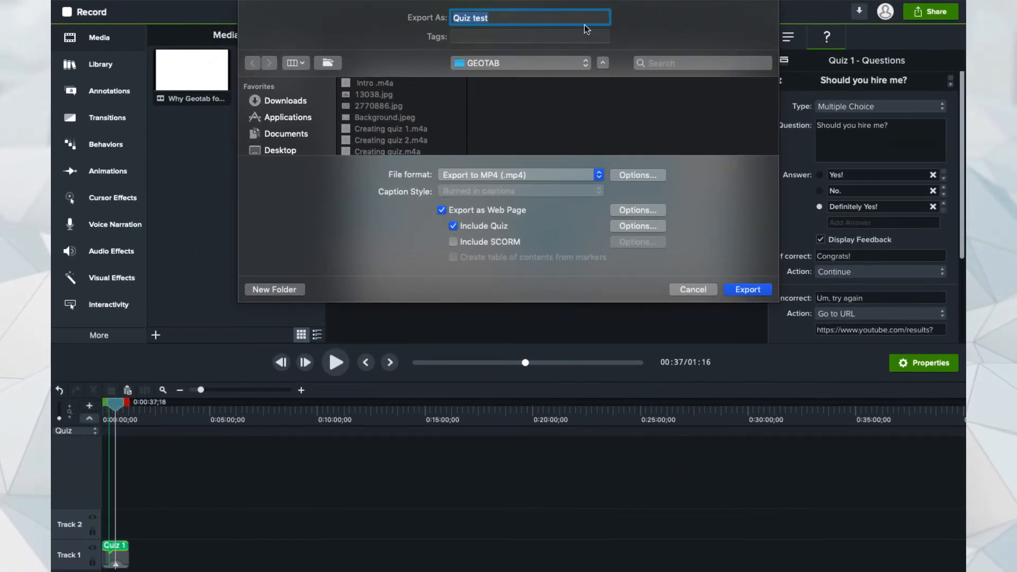
click(417, 28)
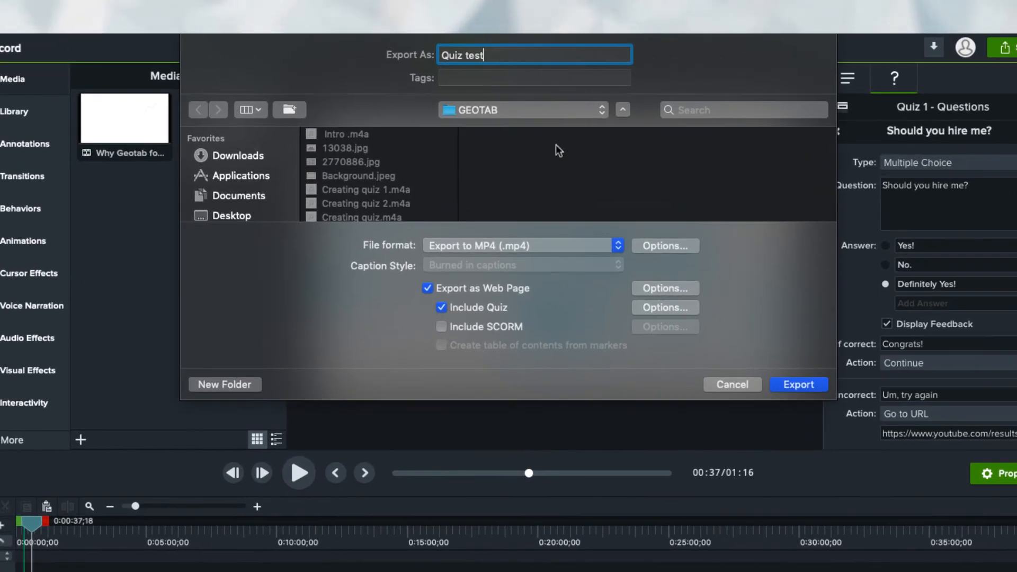
click(618, 245)
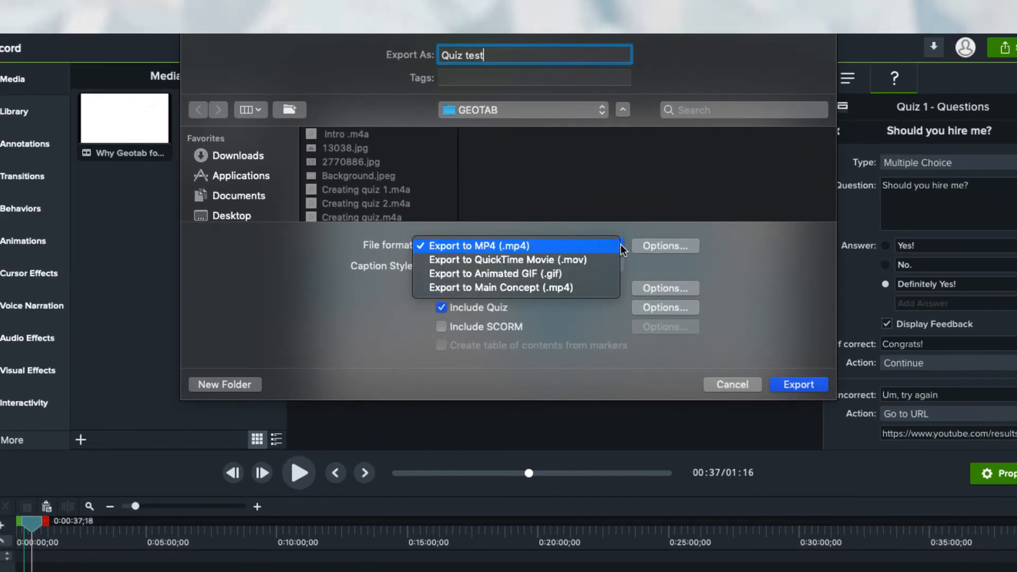
click(621, 245)
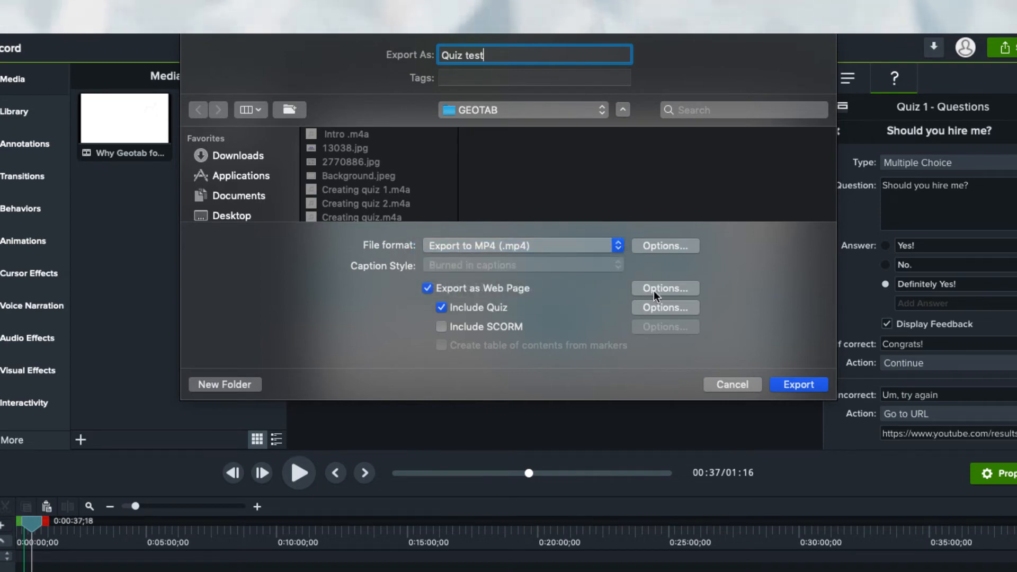
click(654, 291)
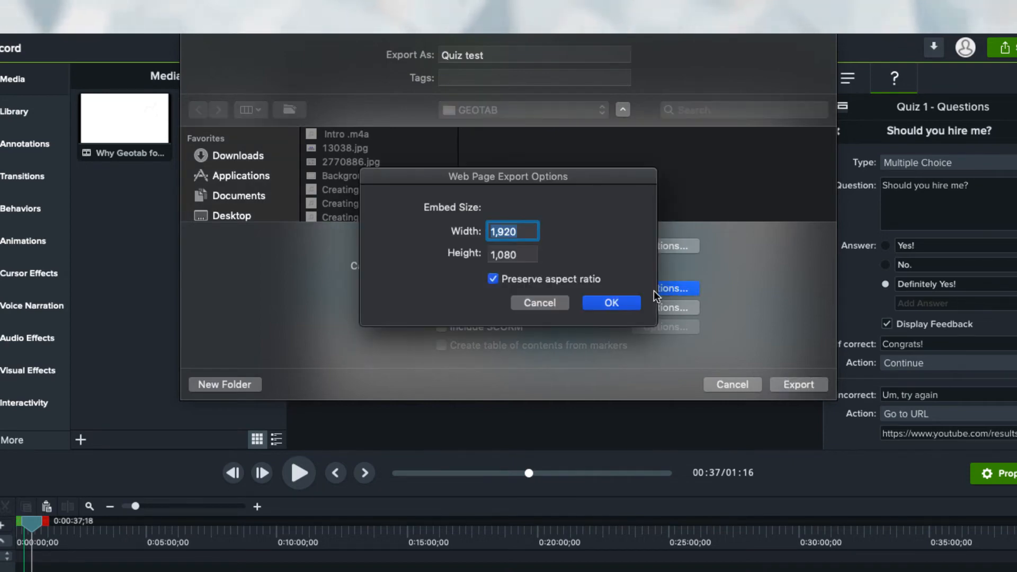
click(603, 302)
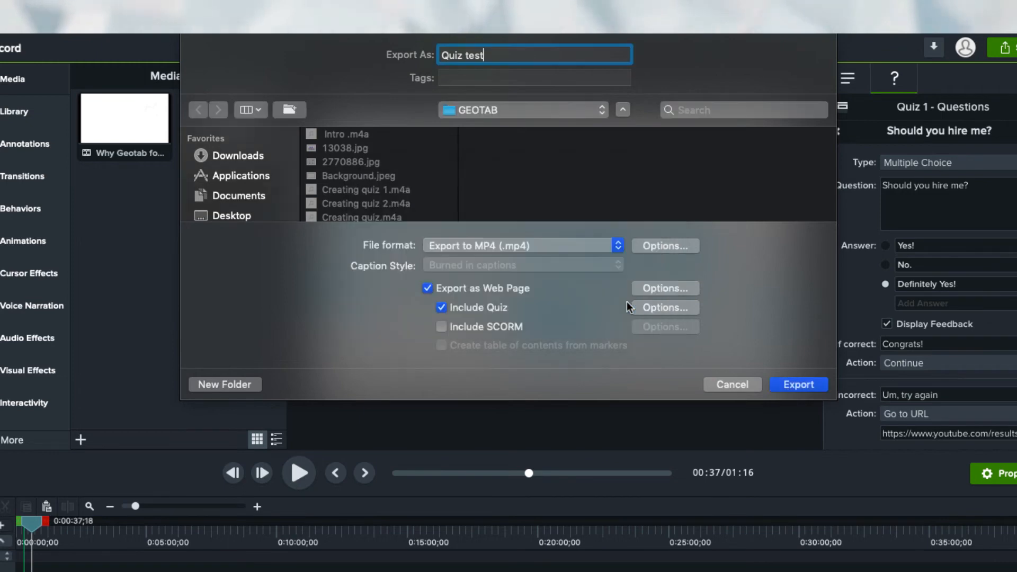
click(662, 308)
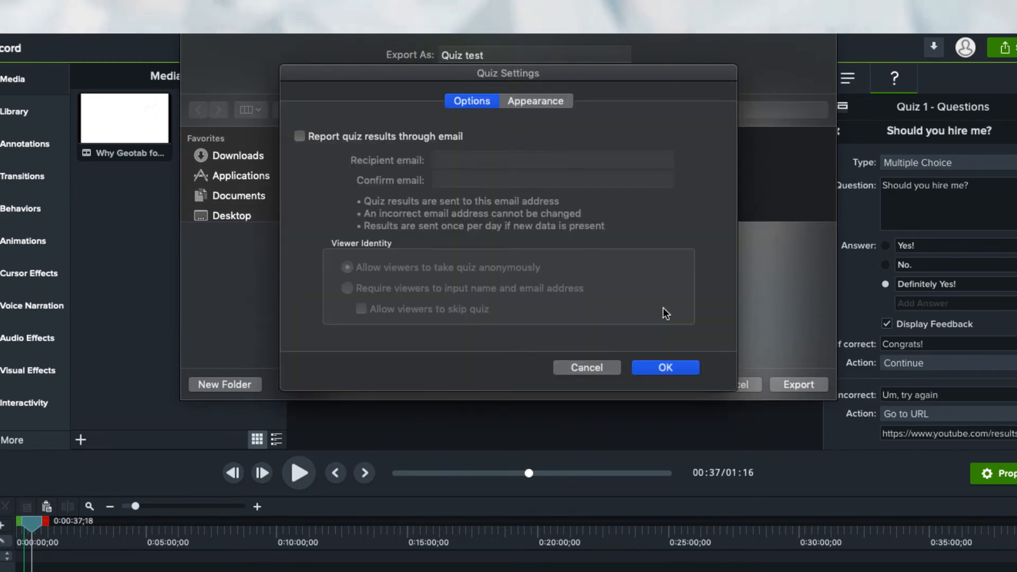
- Email quiz results with viewers taking the quiz anonymously, leave replay of the last section off, and confirm
click(300, 136)
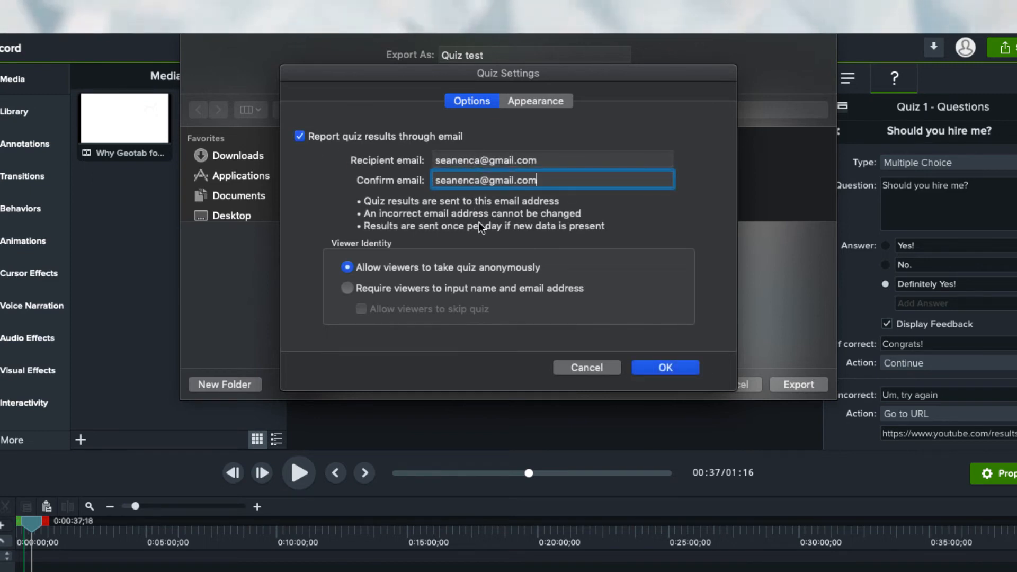
click(350, 290)
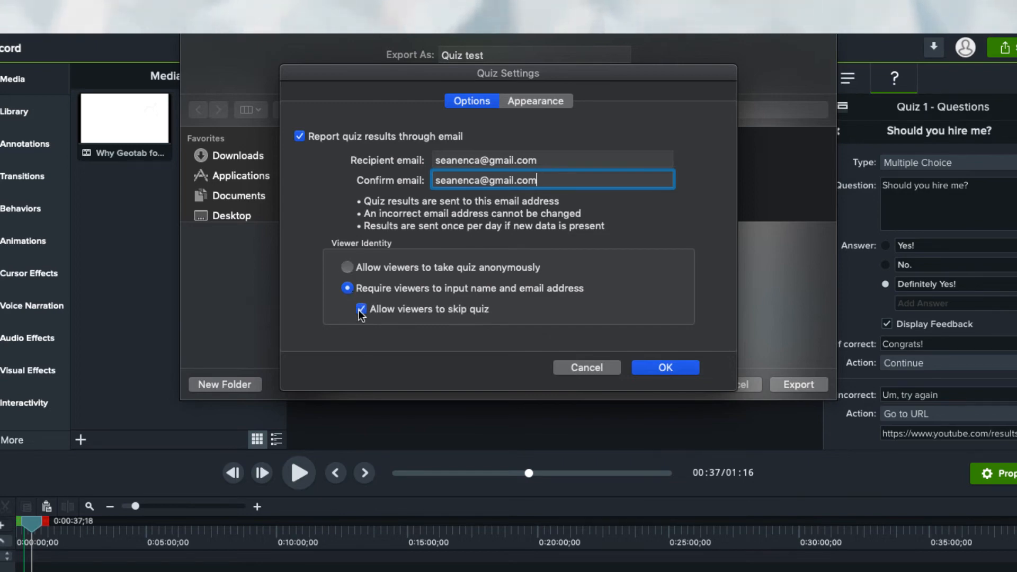
click(347, 268)
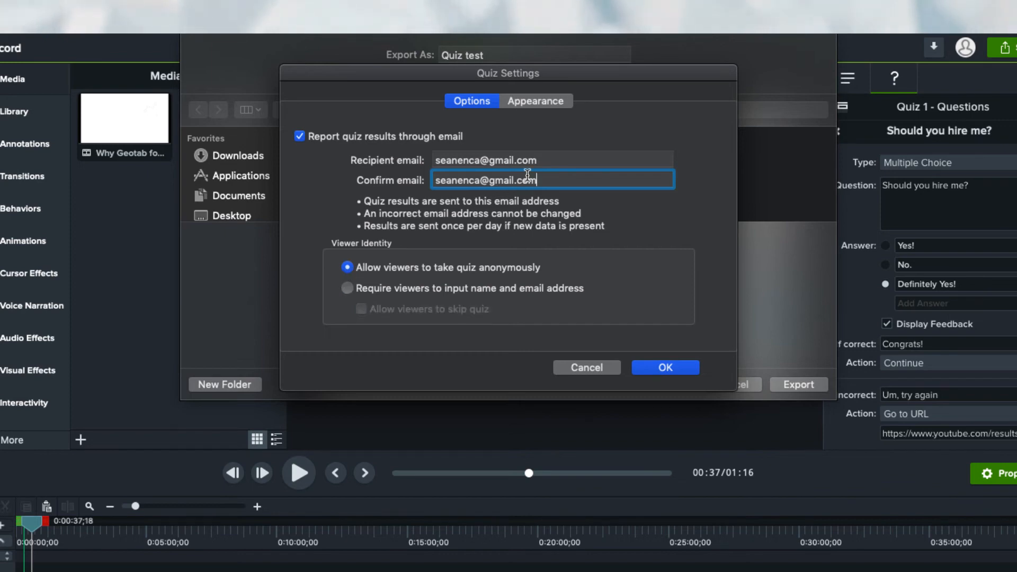
click(529, 102)
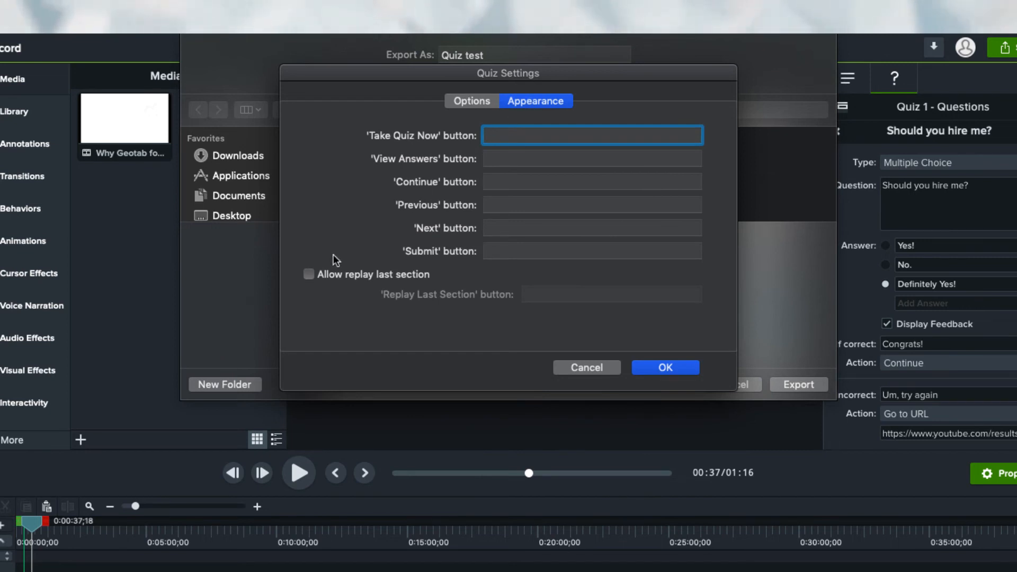
click(308, 275)
click(309, 275)
click(471, 102)
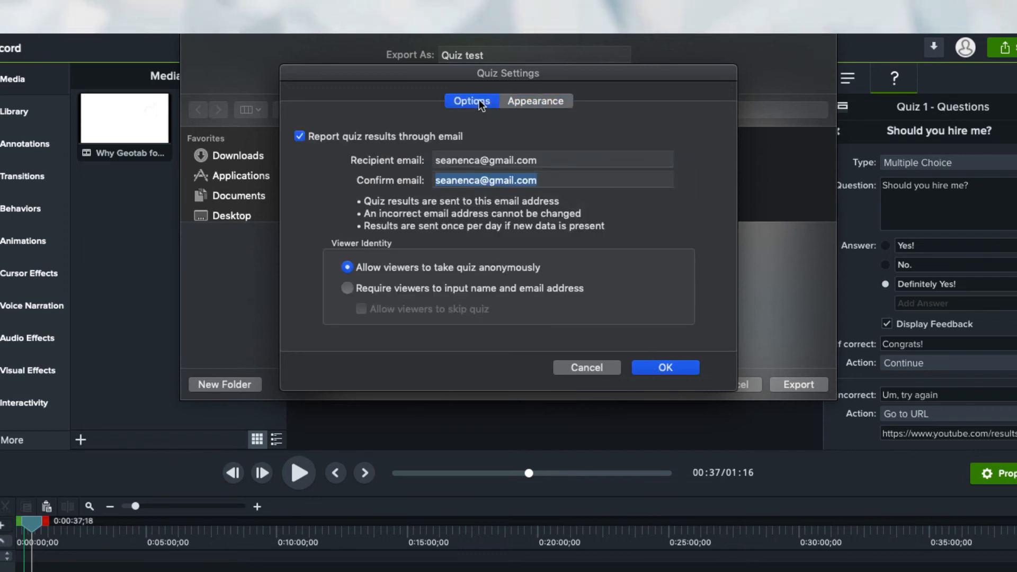
click(642, 369)
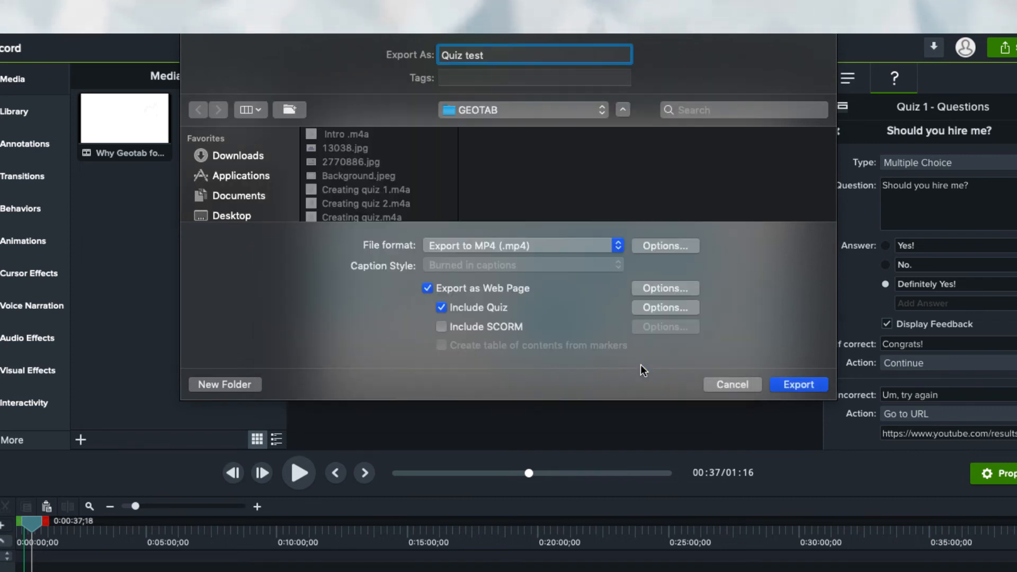
- Export with SCORM included, then on Screencast.com answer Definitely Yes! in the quiz and submit
click(442, 327)
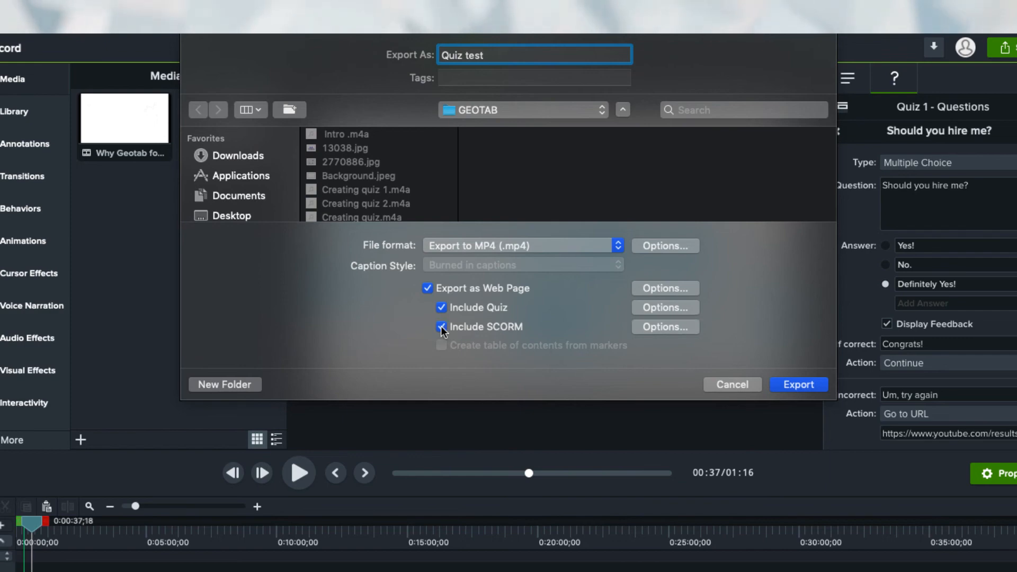
click(646, 327)
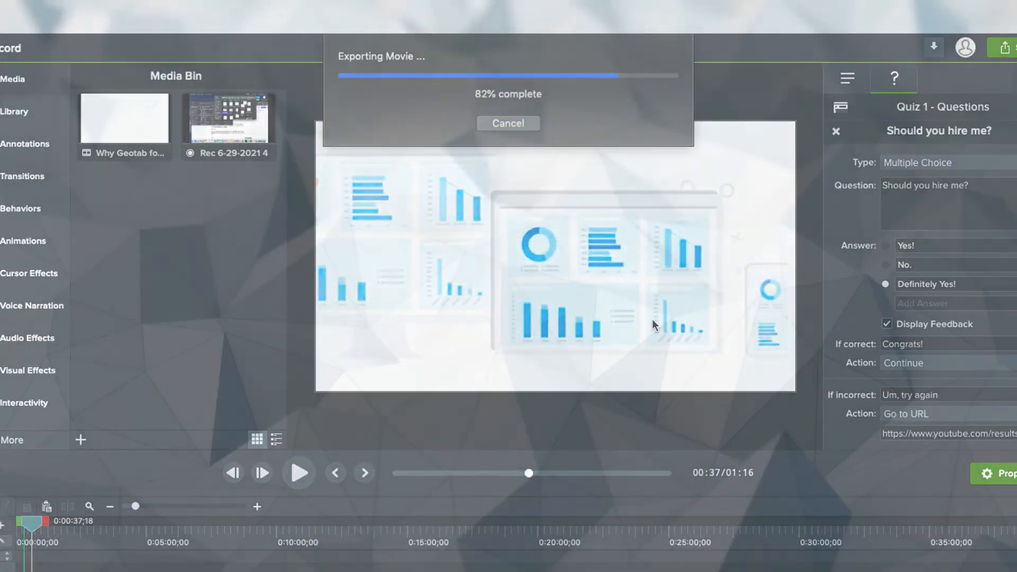
click(354, 471)
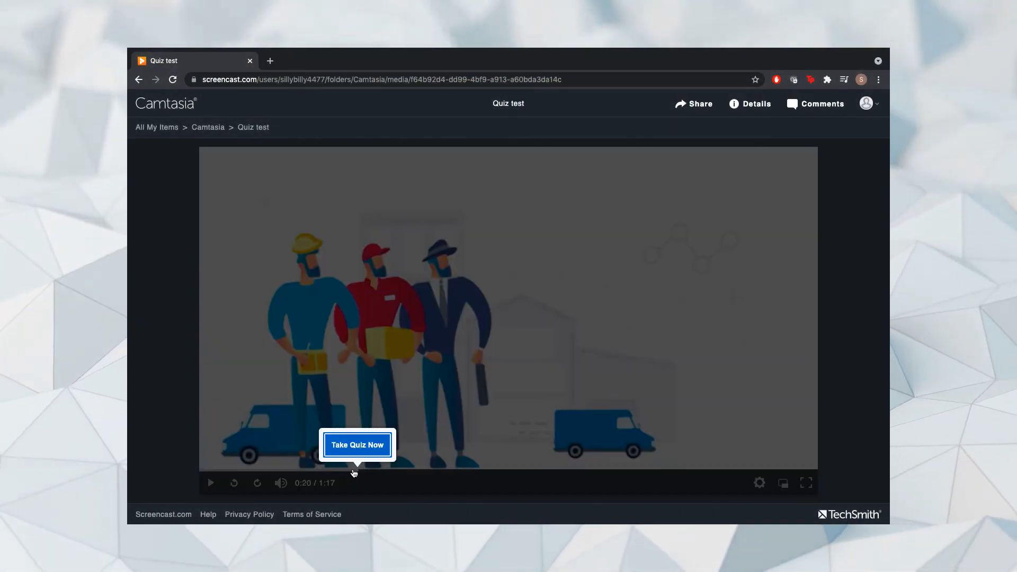
click(359, 445)
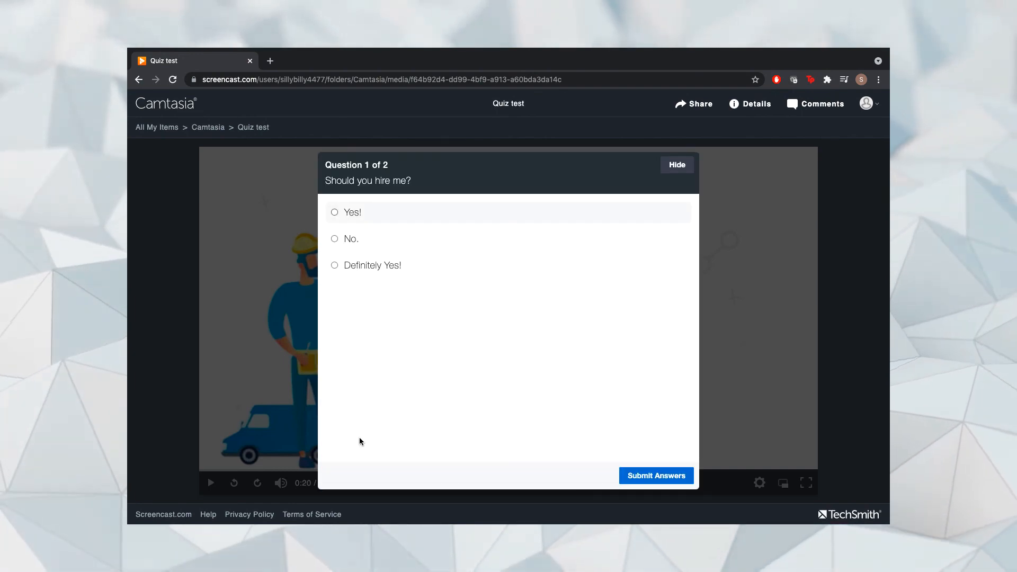
click(334, 265)
click(656, 475)
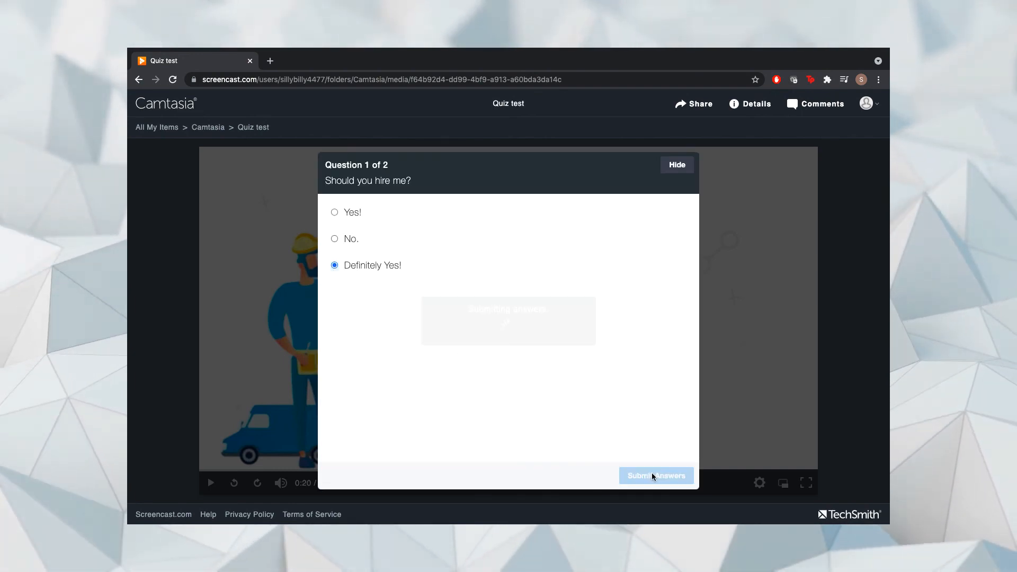